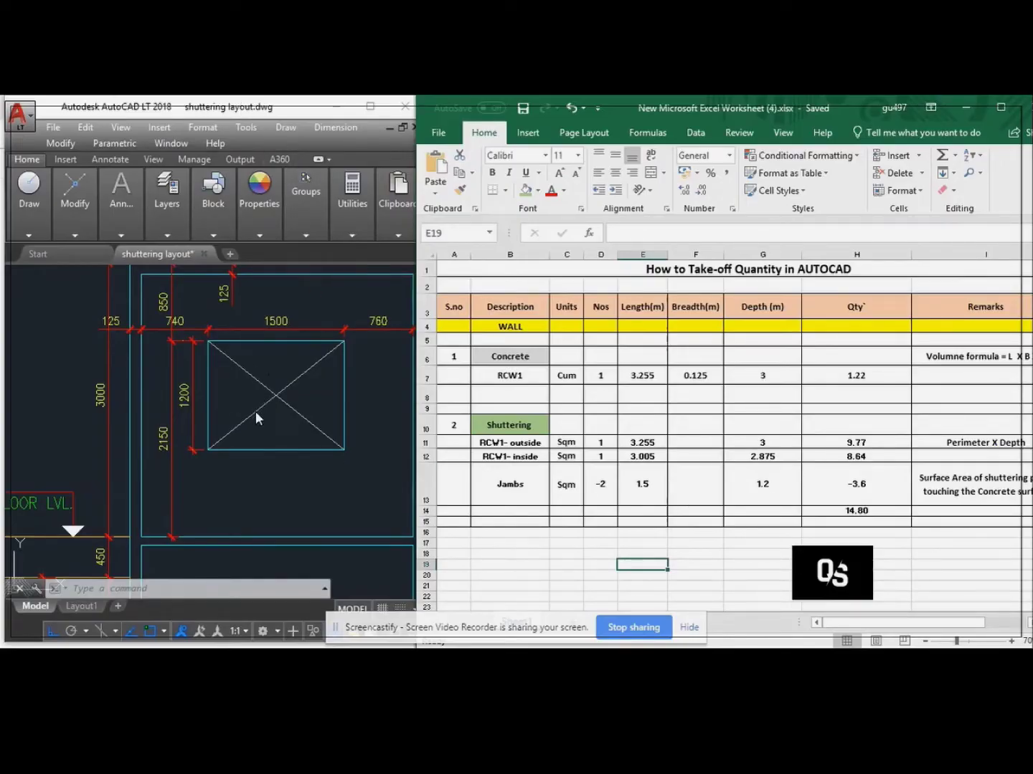
# - Zoom and pan AutoCAD onto the RCW1 wall plan dimensioned 3255, 3005 and 125
pyautogui.scroll(-6, 255, 413)
pyautogui.scroll(-3, 189, 451)
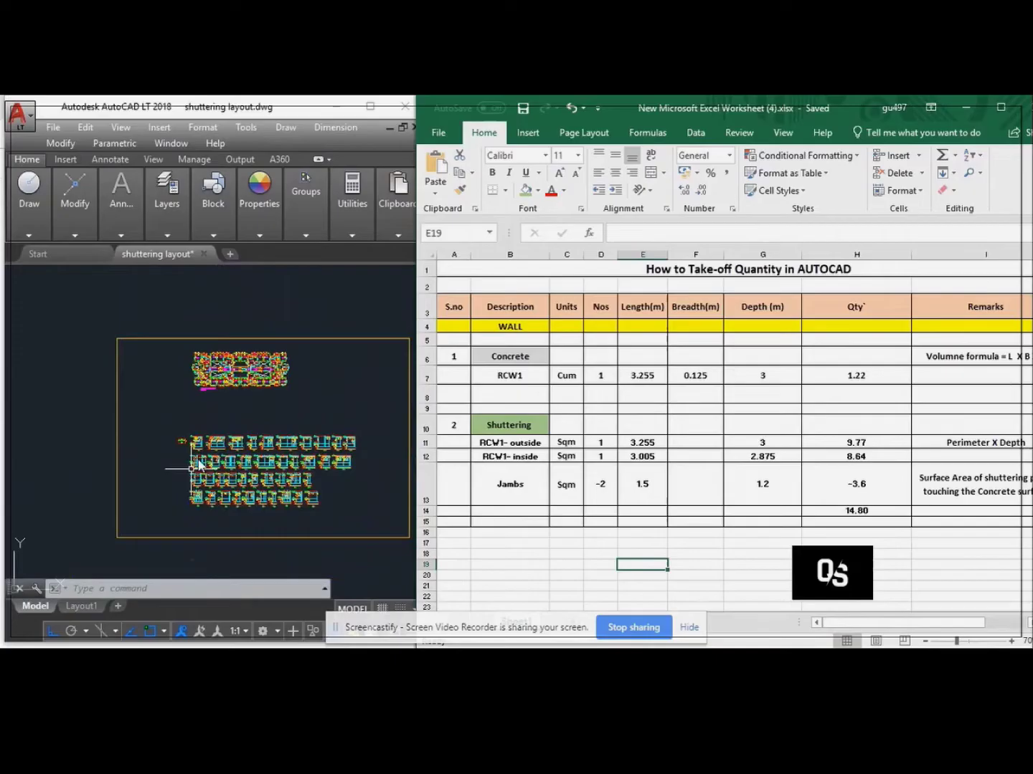
pyautogui.scroll(5, 93, 356)
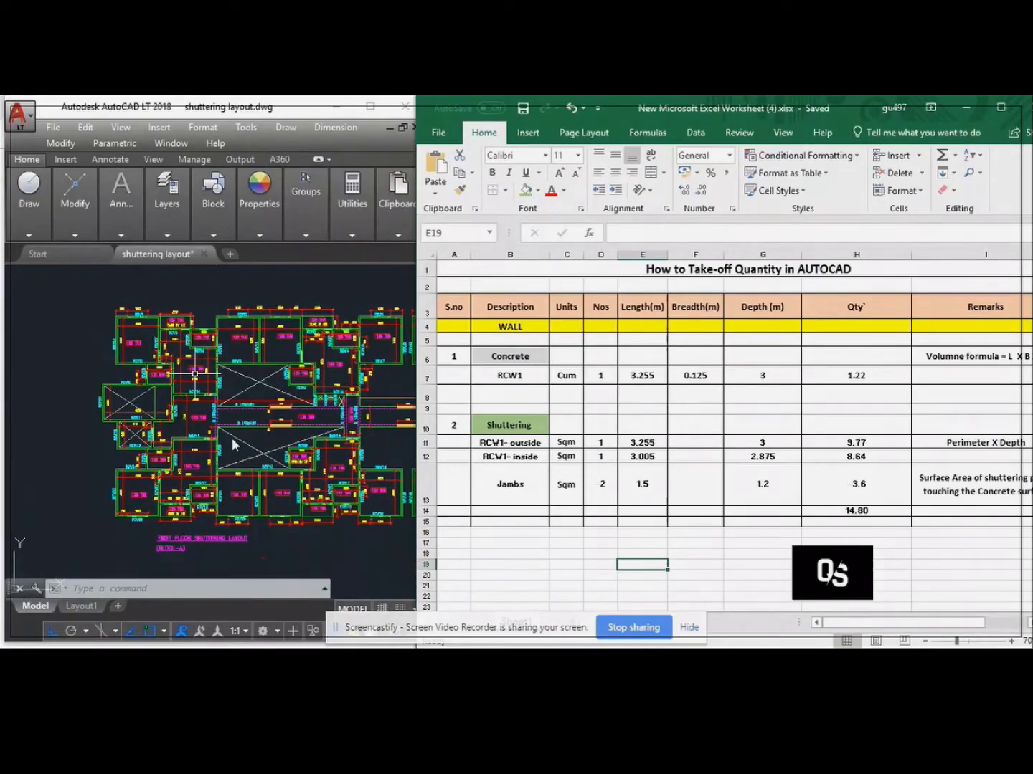
pyautogui.scroll(-2, 80, 359)
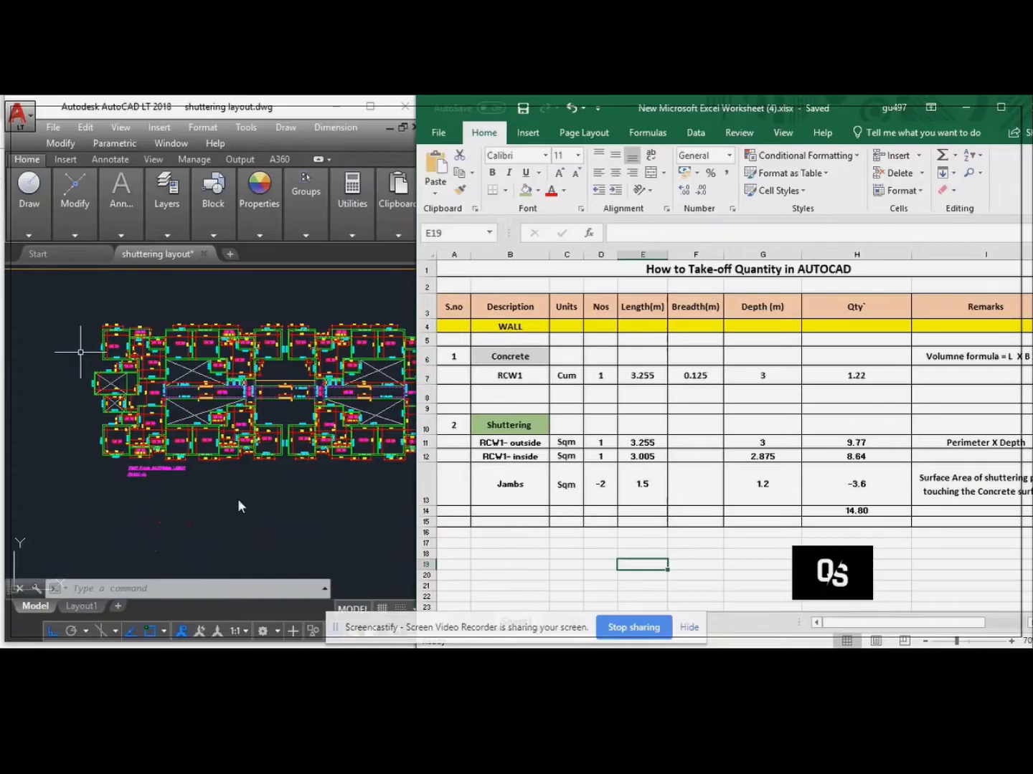
pyautogui.scroll(4, 101, 315)
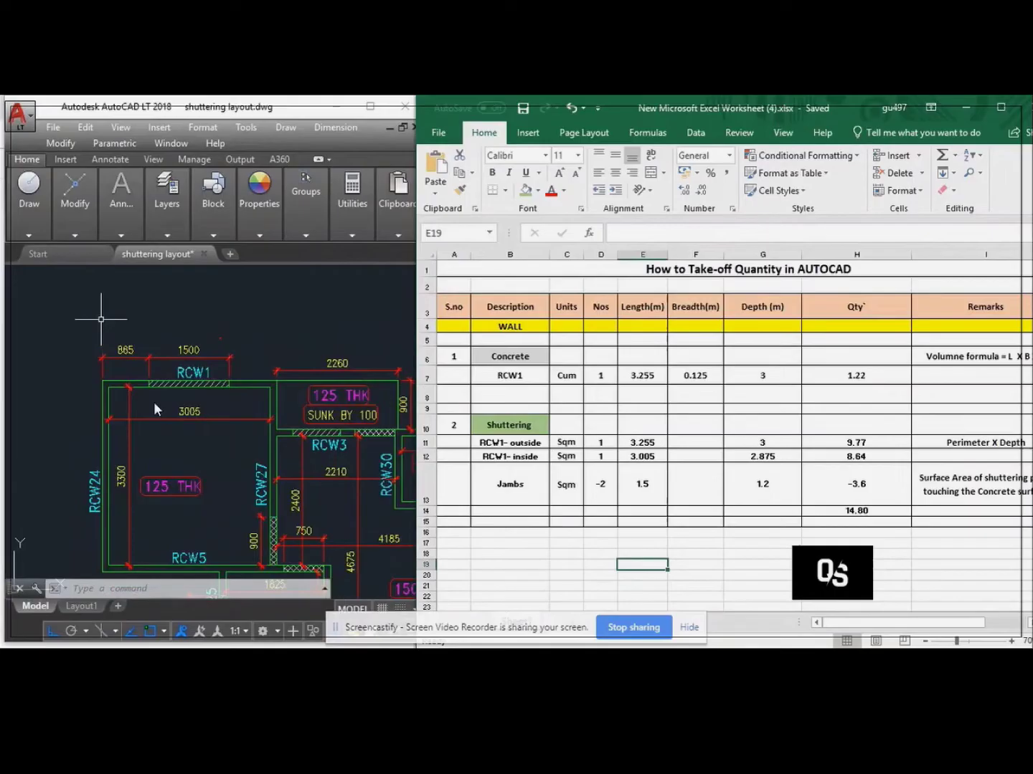
pyautogui.scroll(-6, 230, 385)
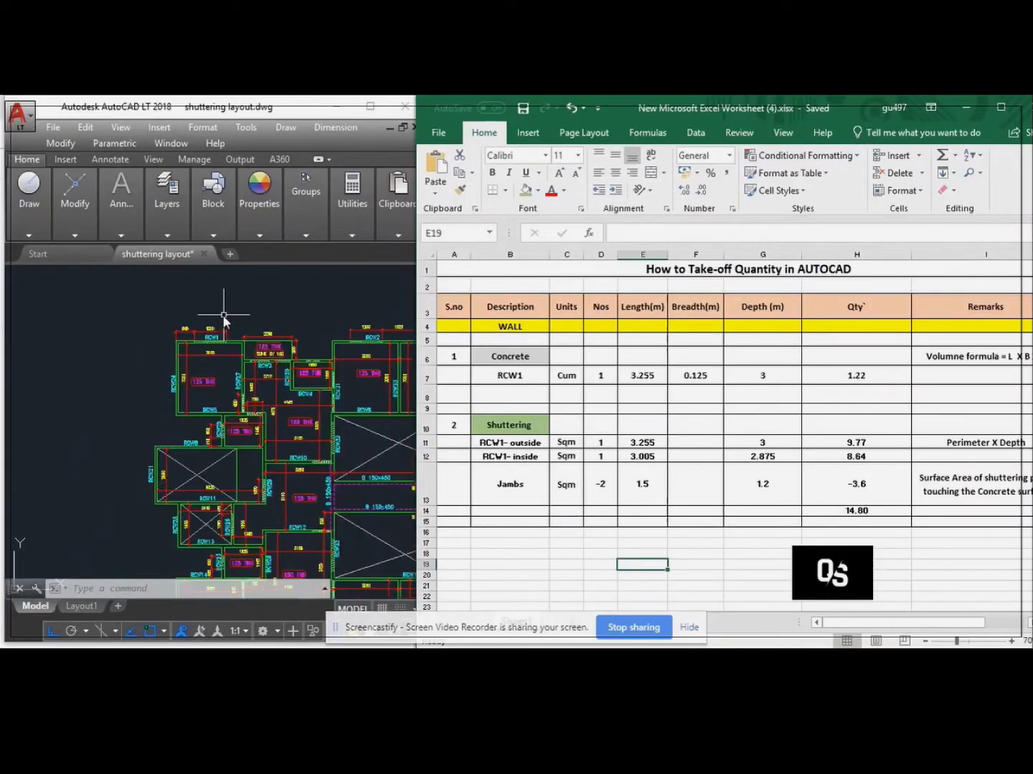
pyautogui.scroll(-2, 222, 422)
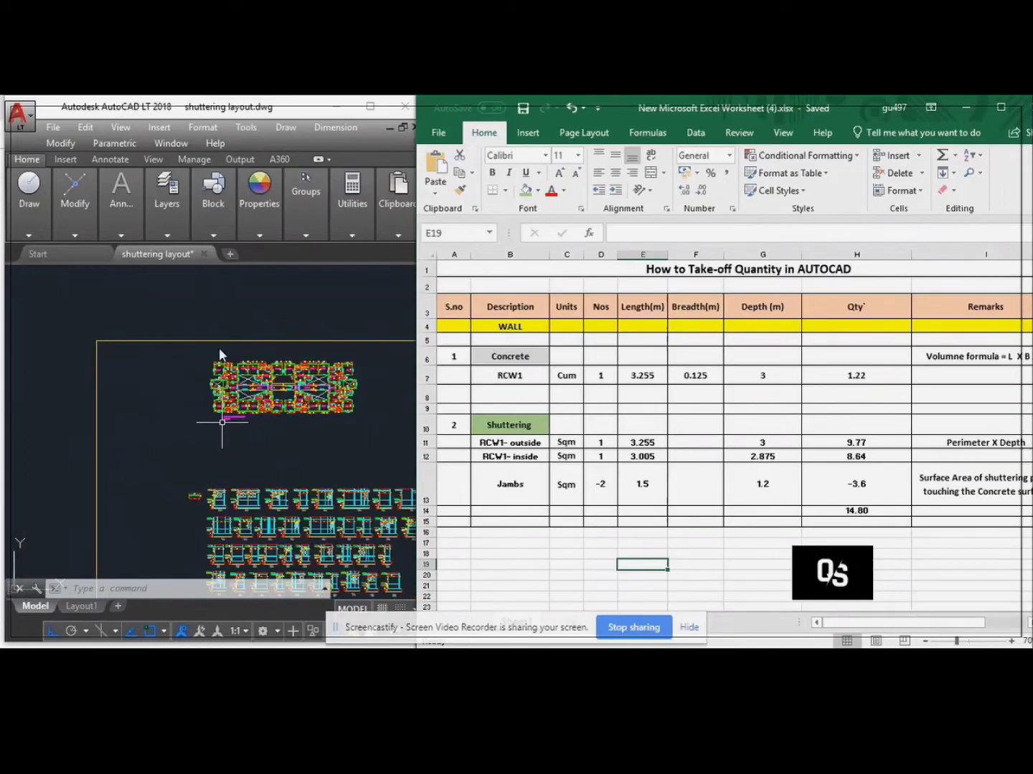
pyautogui.scroll(6, 223, 488)
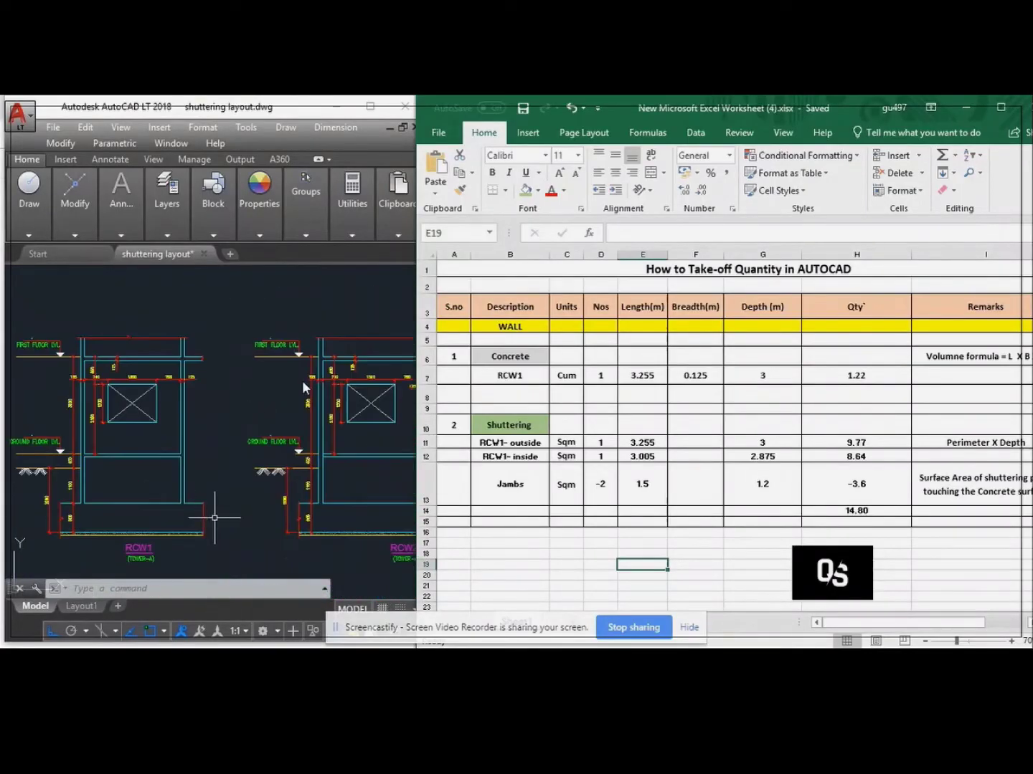
pyautogui.scroll(4, 245, 467)
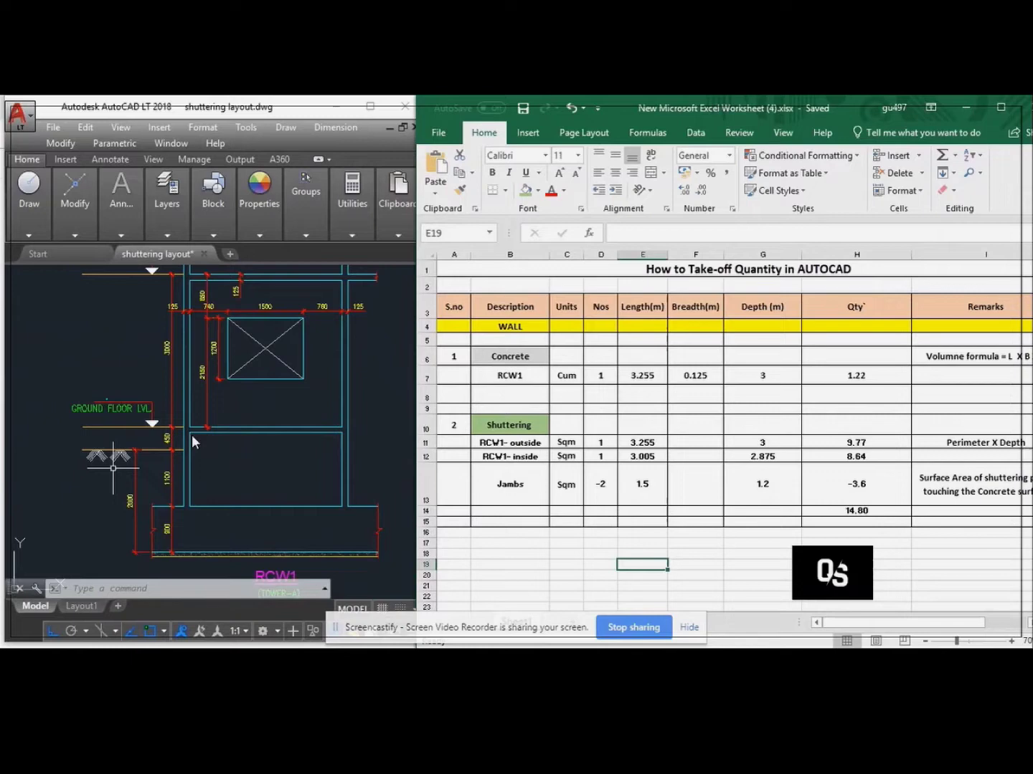
pyautogui.scroll(-2, 191, 435)
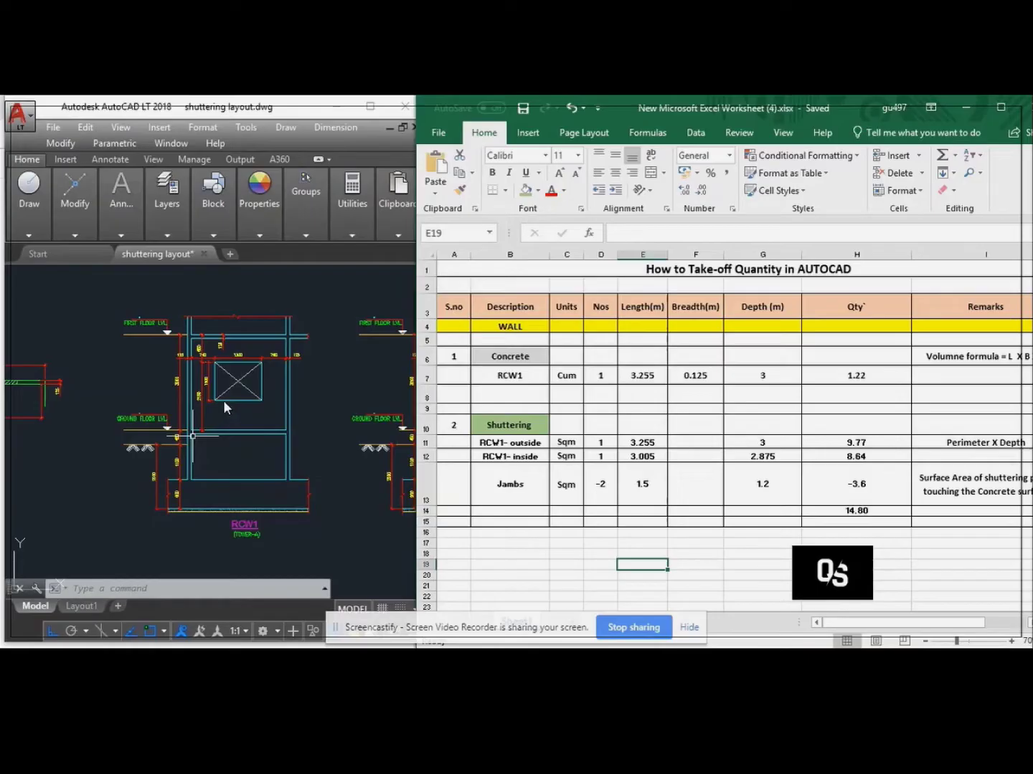
pyautogui.scroll(4, 219, 396)
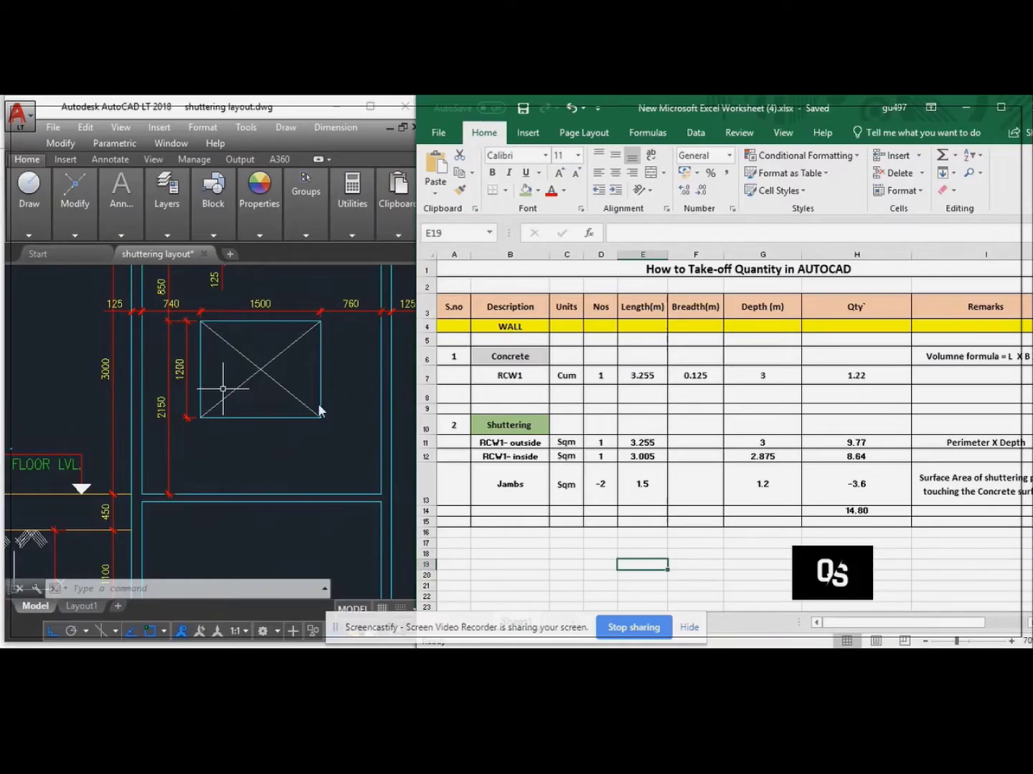
pyautogui.scroll(-4, 335, 392)
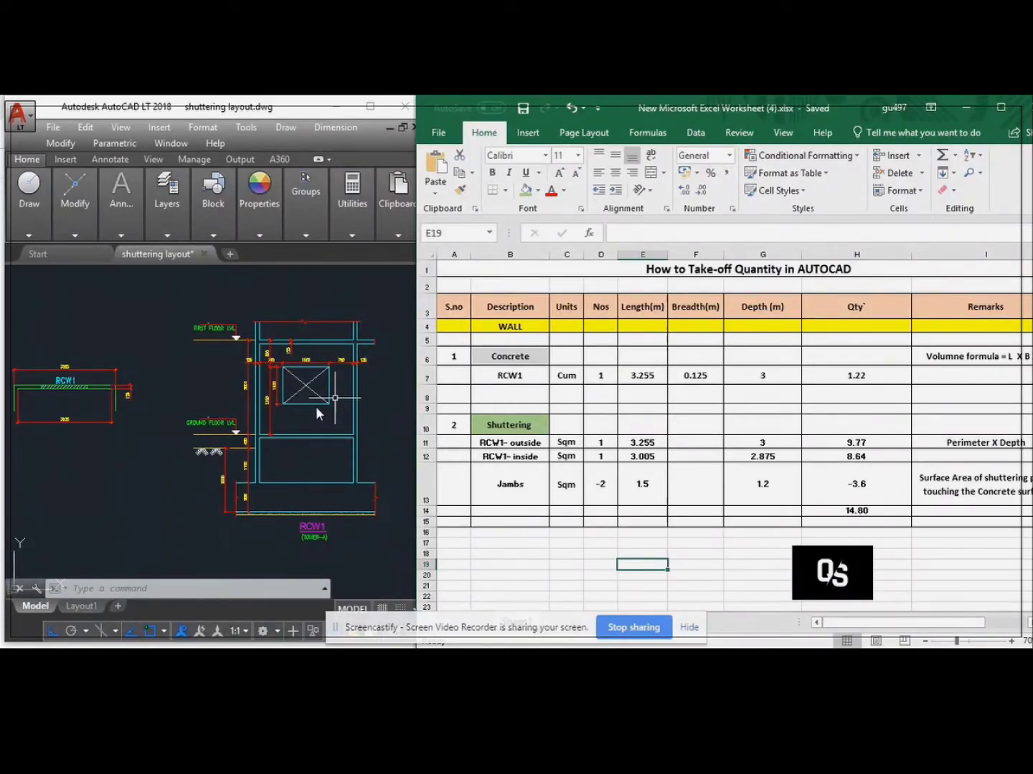
pyautogui.scroll(5, 320, 396)
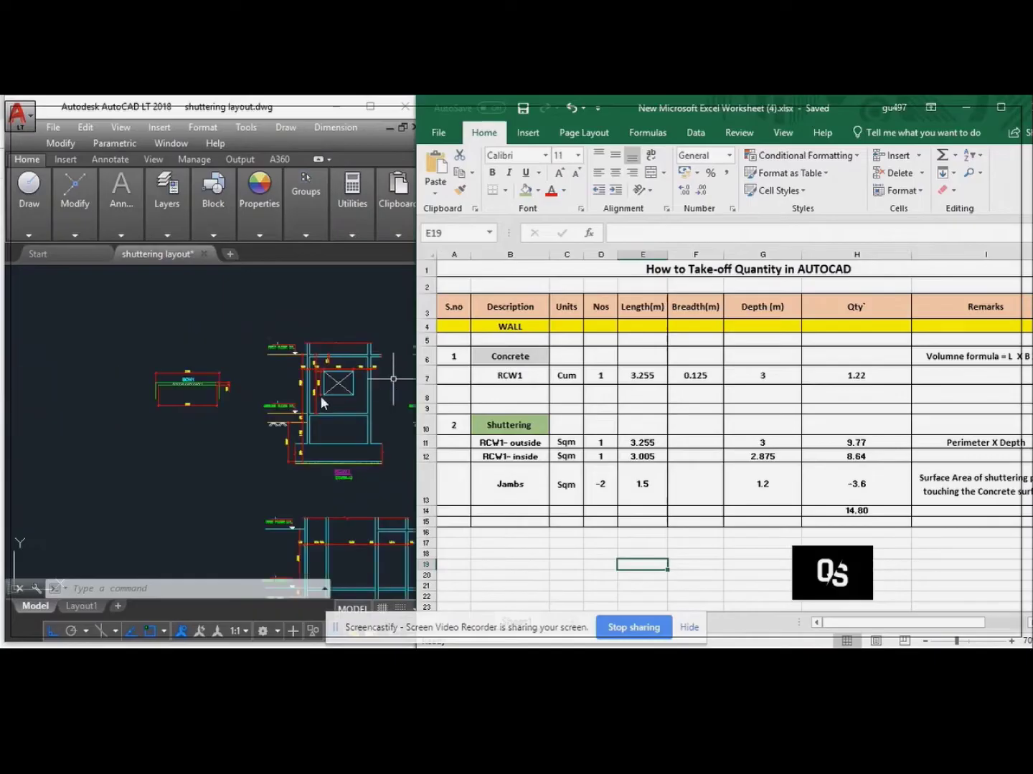
pyautogui.moveTo(185, 393); pyautogui.dragTo(130, 363, button='middle')
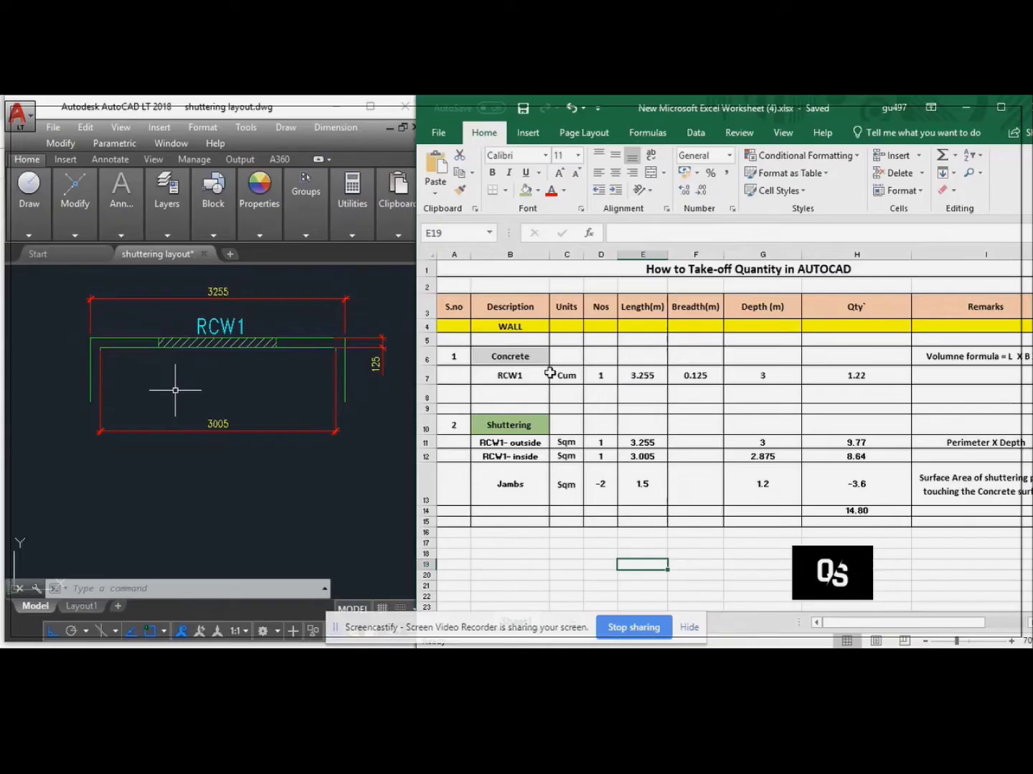
pyautogui.click(495, 400)
pyautogui.click(509, 375)
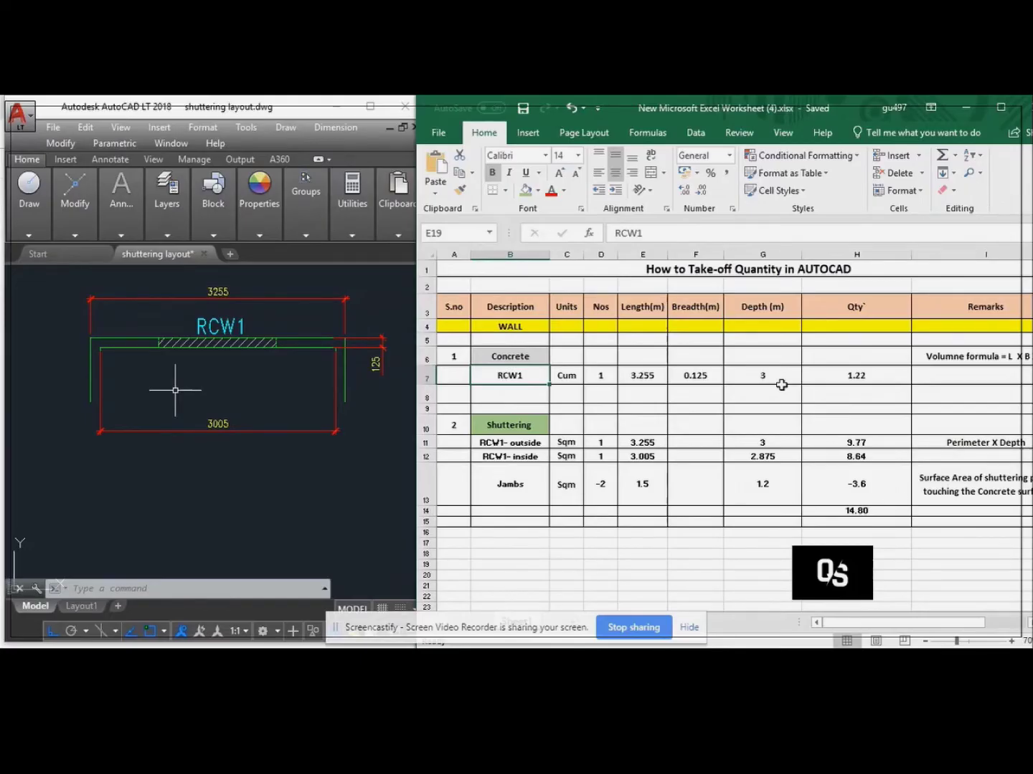
pyautogui.scroll(-1, 604, 383)
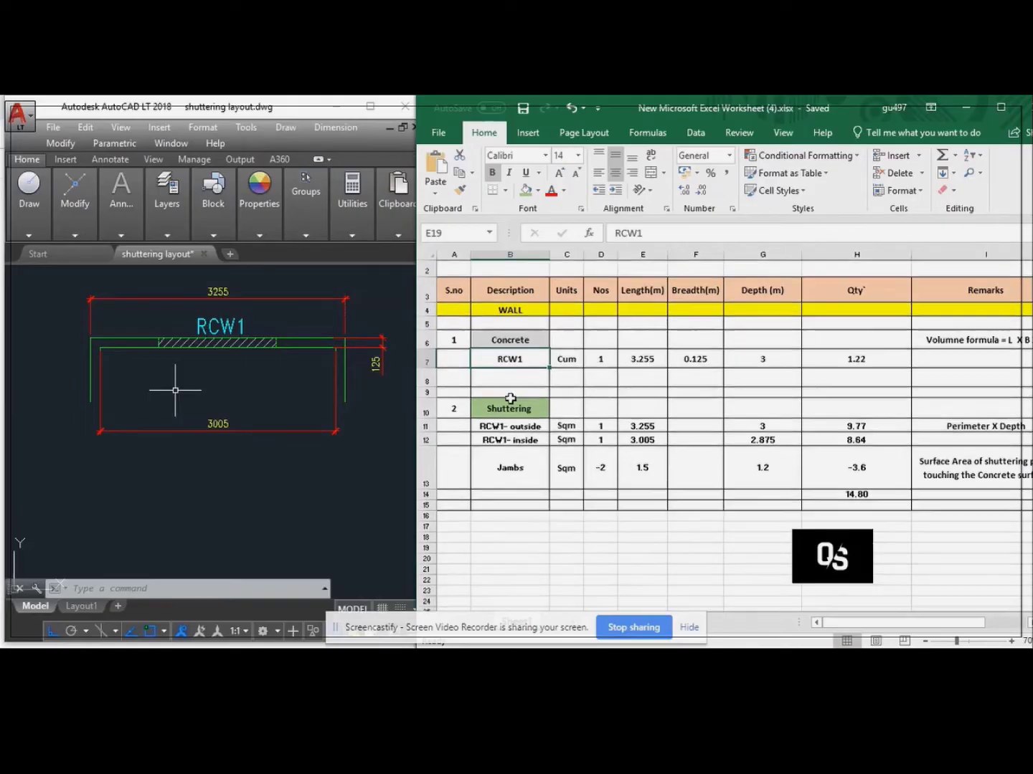
pyautogui.moveTo(869, 622); pyautogui.dragTo(840, 623)
pyautogui.scroll(1, 765, 389)
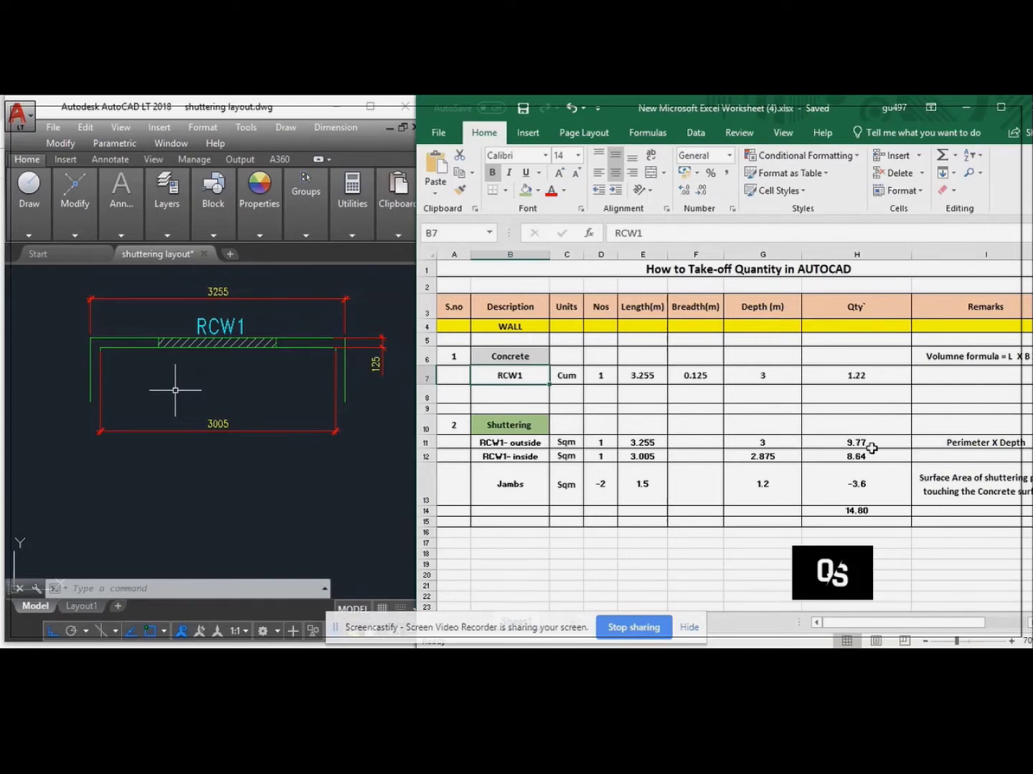
pyautogui.click(871, 447)
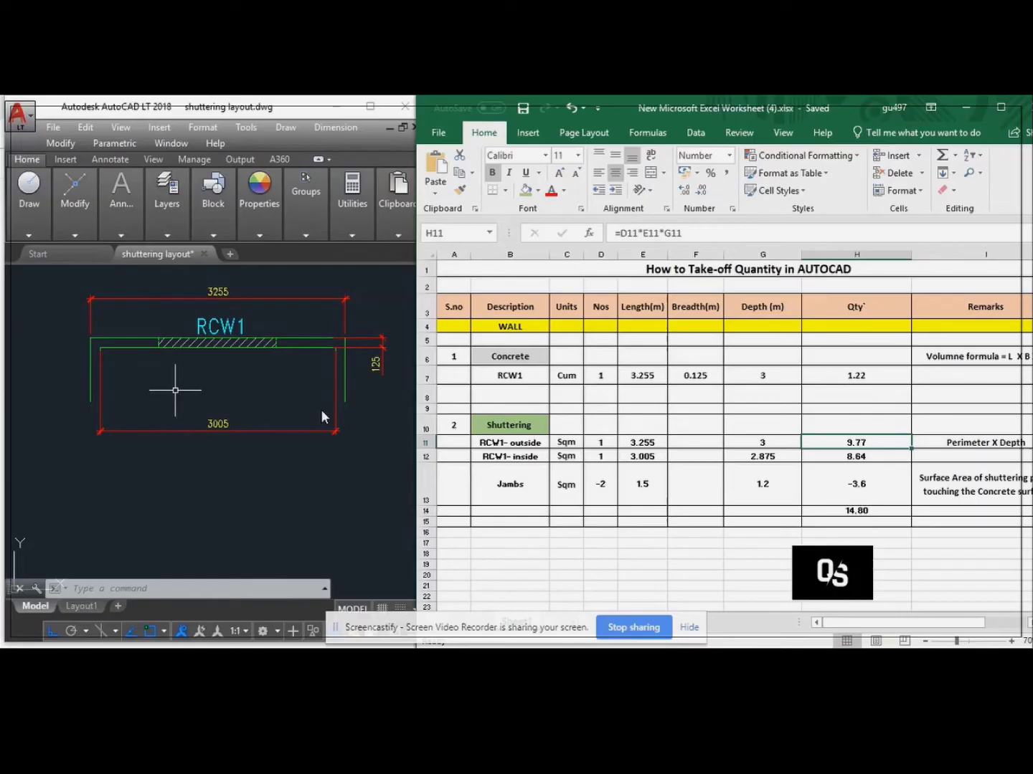
# - Zoom onto the RCW1 window opening elevation and select inside shuttering cell H12
pyautogui.scroll(-5, 287, 437)
pyautogui.scroll(5, 337, 461)
pyautogui.scroll(5, 336, 457)
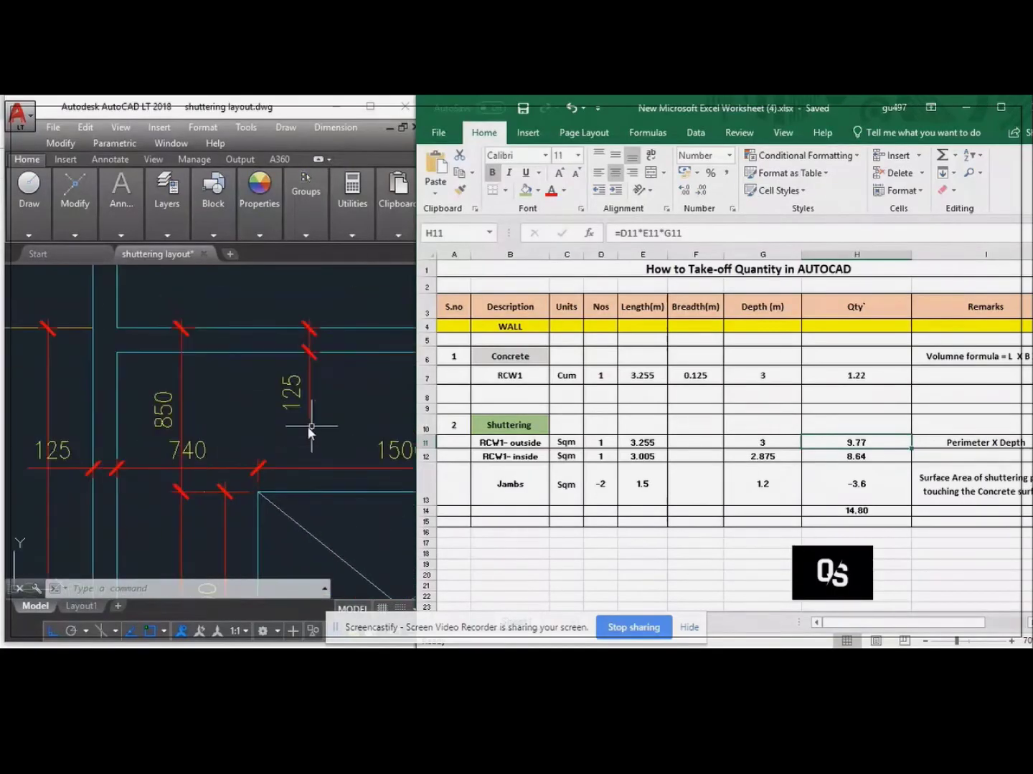
pyautogui.scroll(-3, 191, 358)
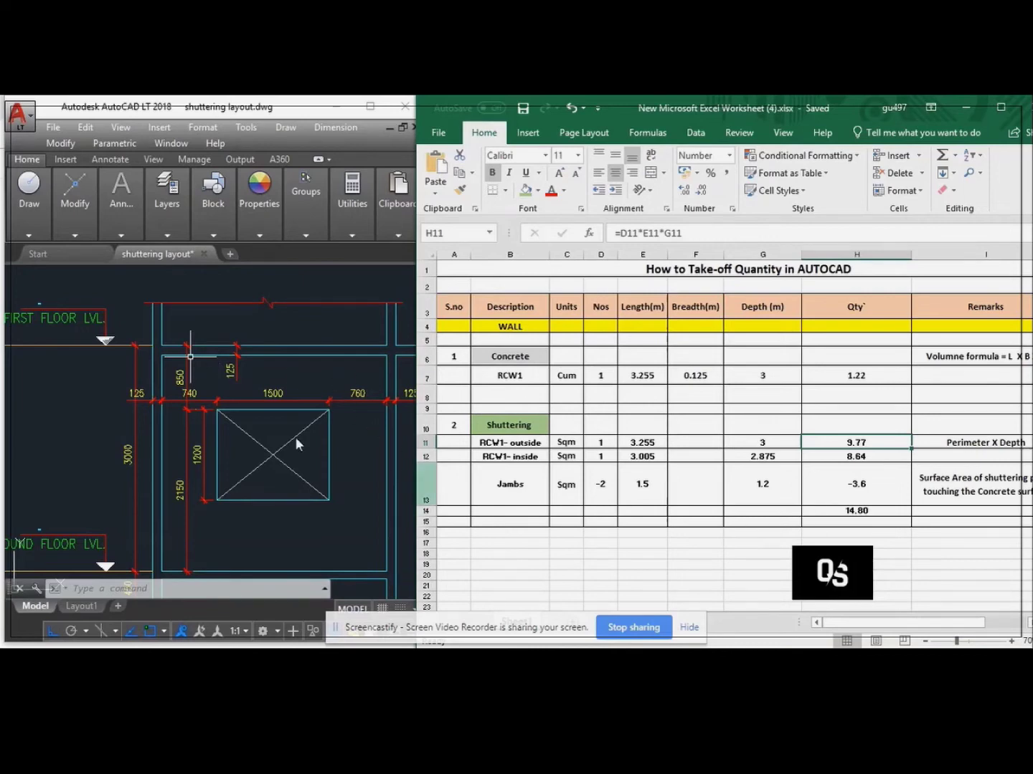
pyautogui.click(892, 459)
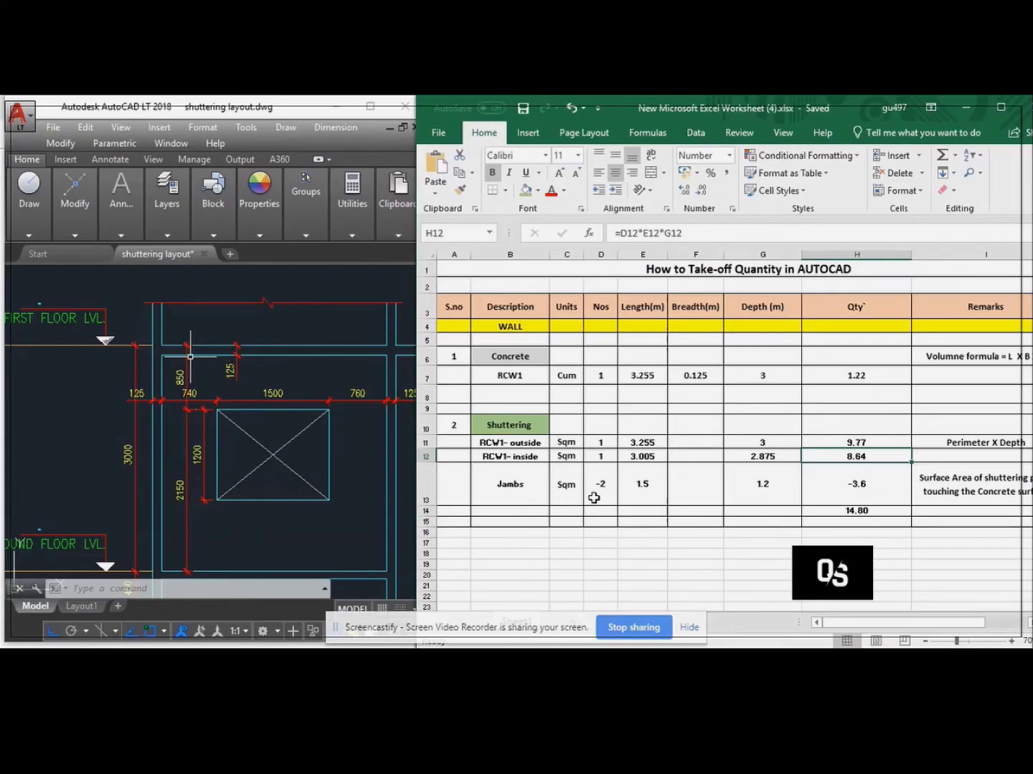
# - Relabel the Jambs description in B13 as 'Deduction'
pyautogui.click(528, 495)
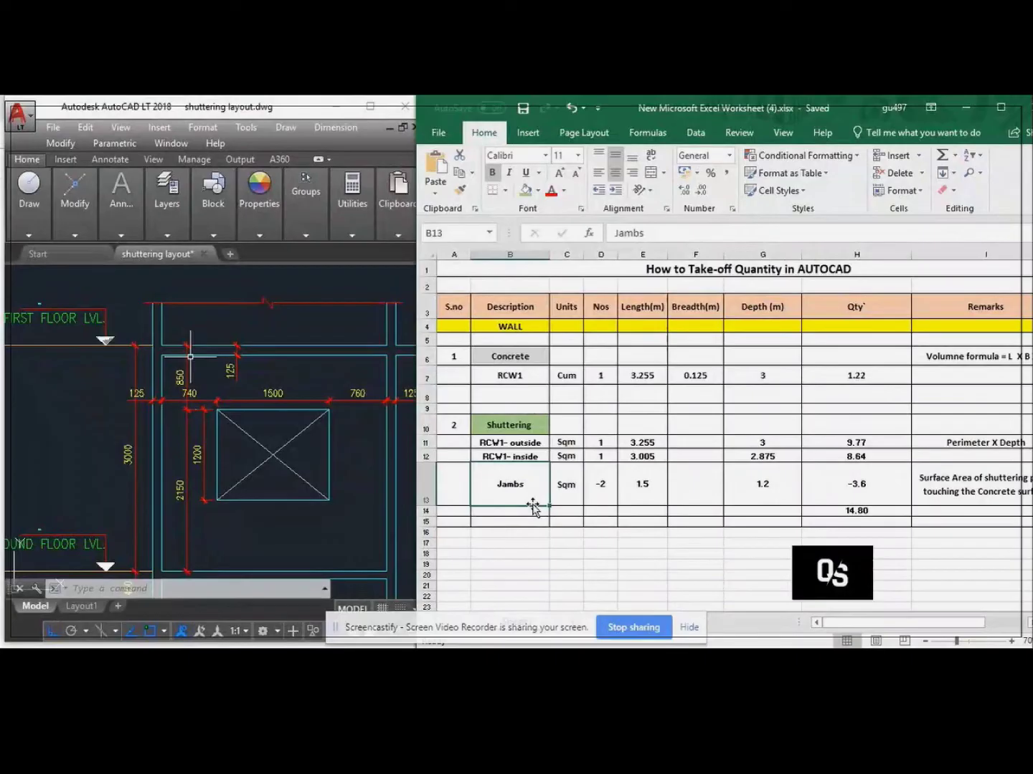
pyautogui.write('Deduction')
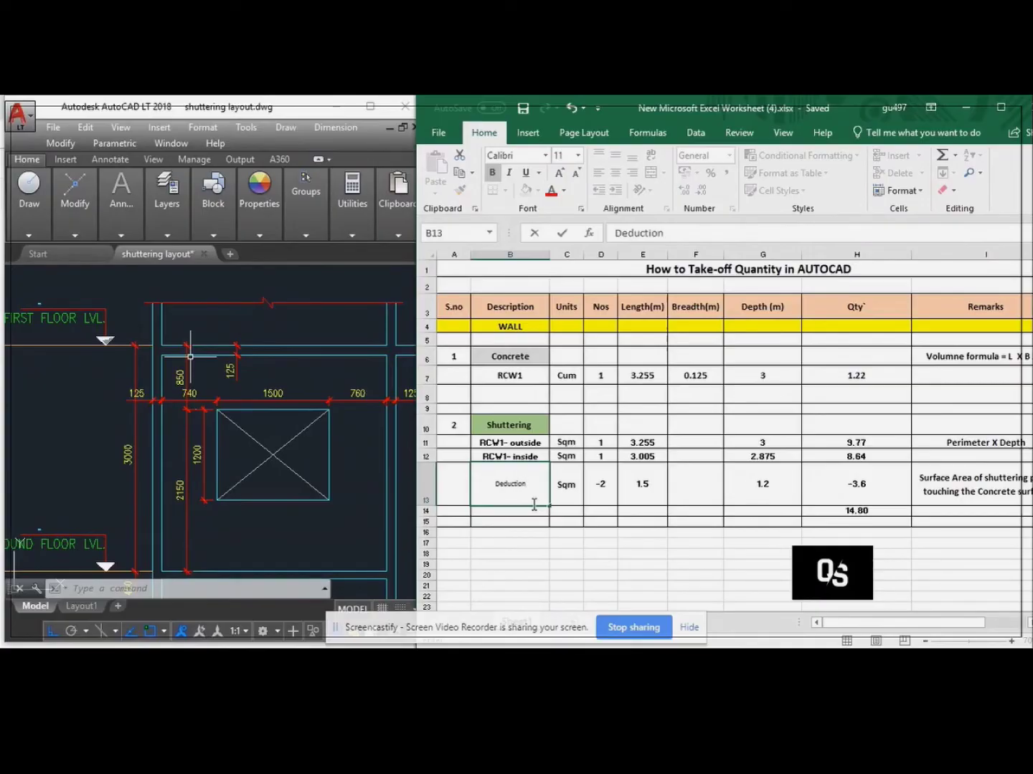
pyautogui.press('Return')
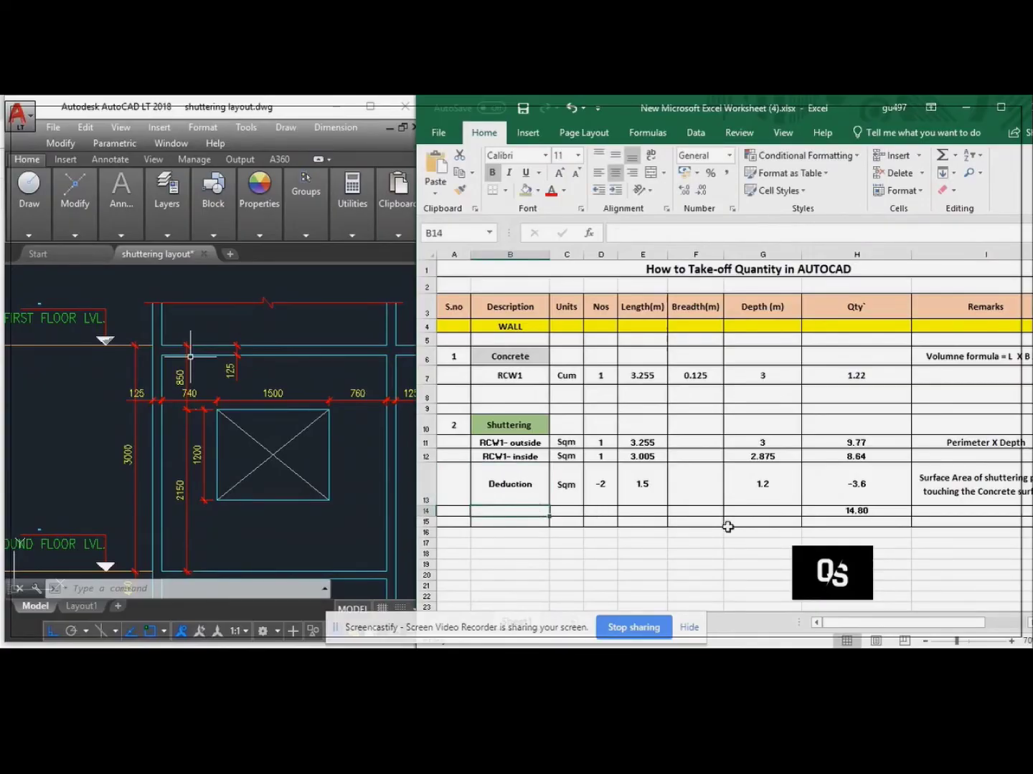
# - Insert a blank row 14 above the 14.80 sqm shuttering total
pyautogui.click(423, 511)
pyautogui.rightClick(423, 511)
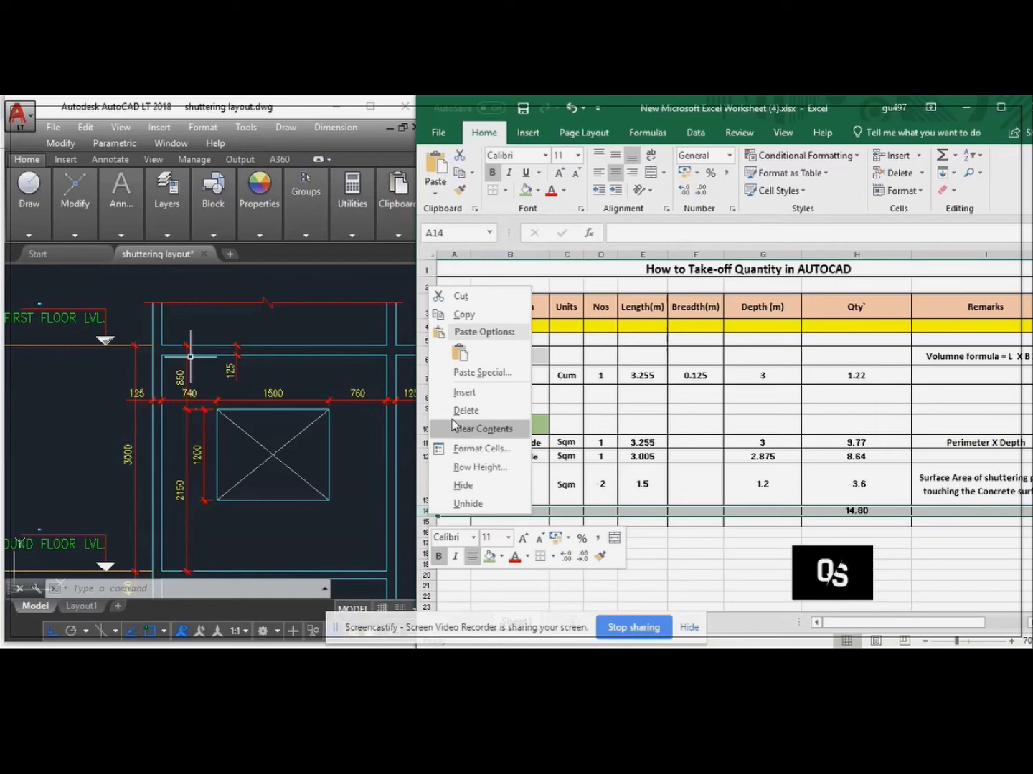
pyautogui.click(461, 391)
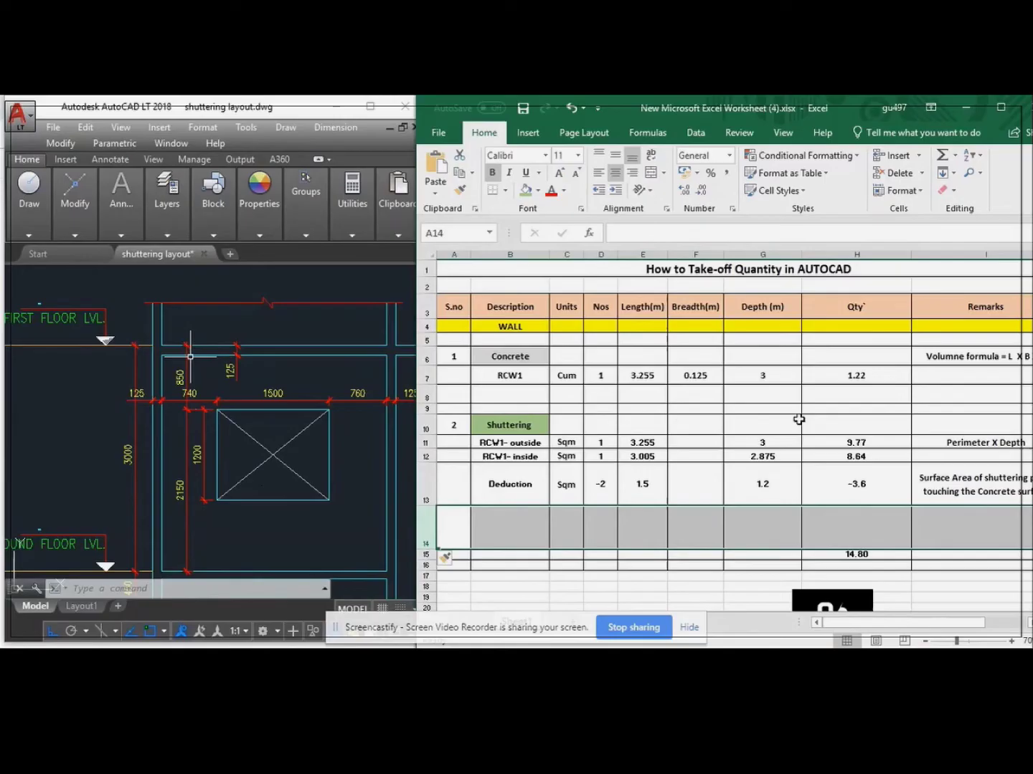
pyautogui.click(682, 488)
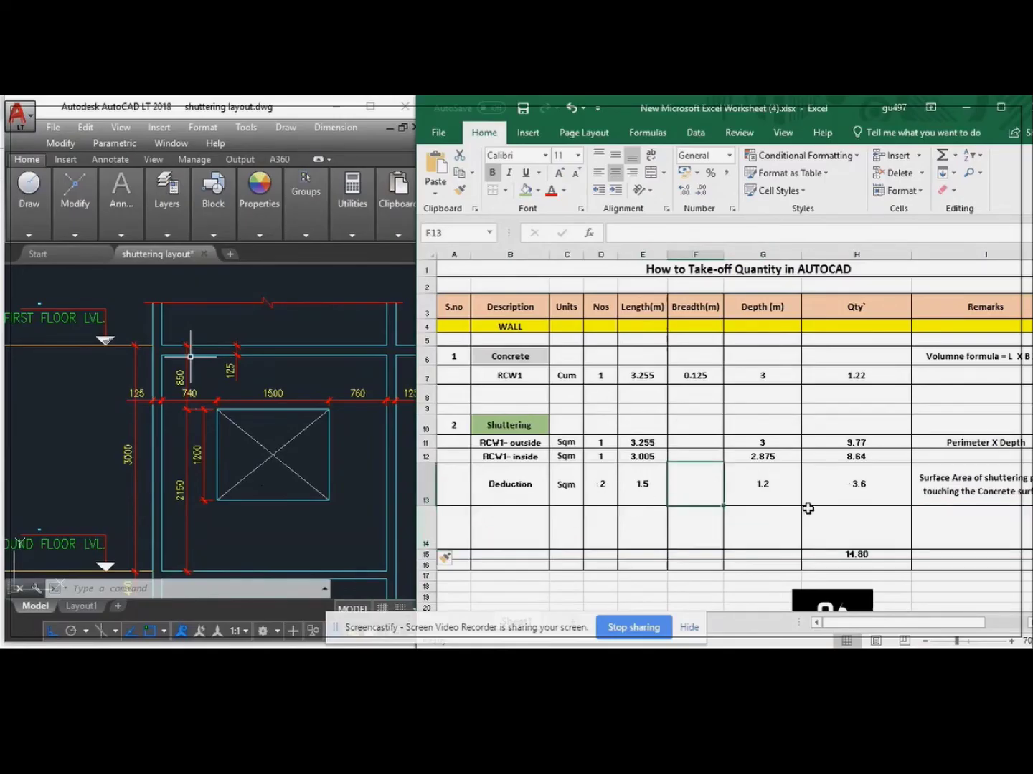
# - Fill row 14 with jambs, Sqm, 1, length =1.5+1.5+1.2+1.2 (5.4) and depth 0.125
pyautogui.click(881, 488)
pyautogui.click(514, 525)
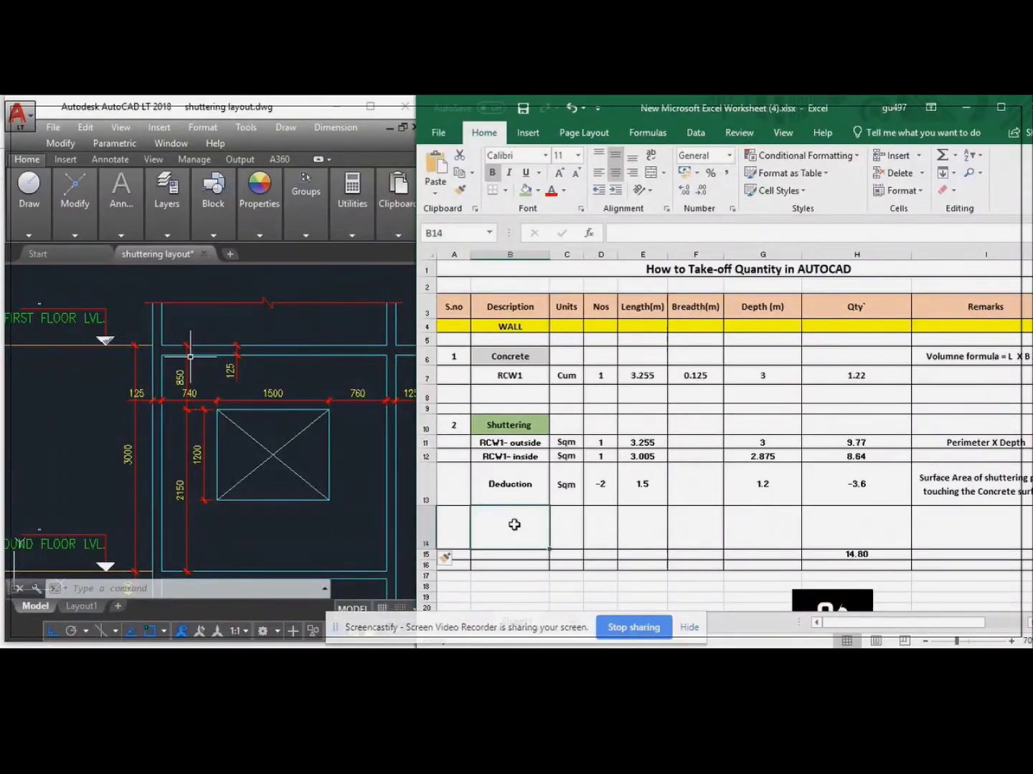
pyautogui.write('jambs')
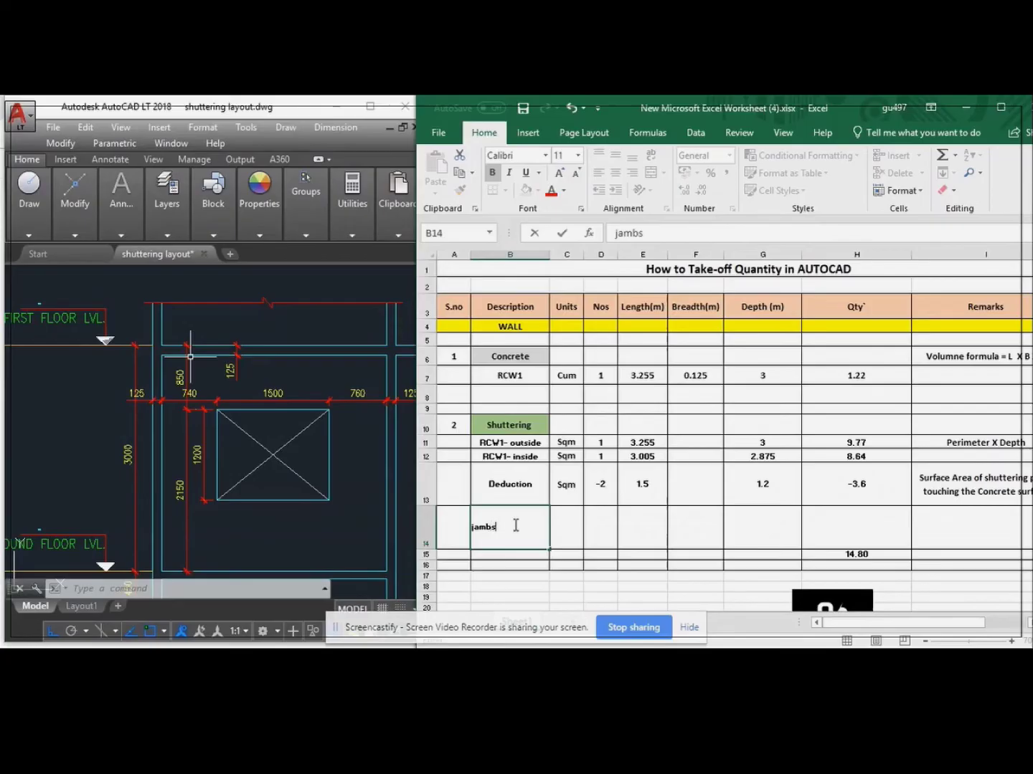
pyautogui.press('Tab')
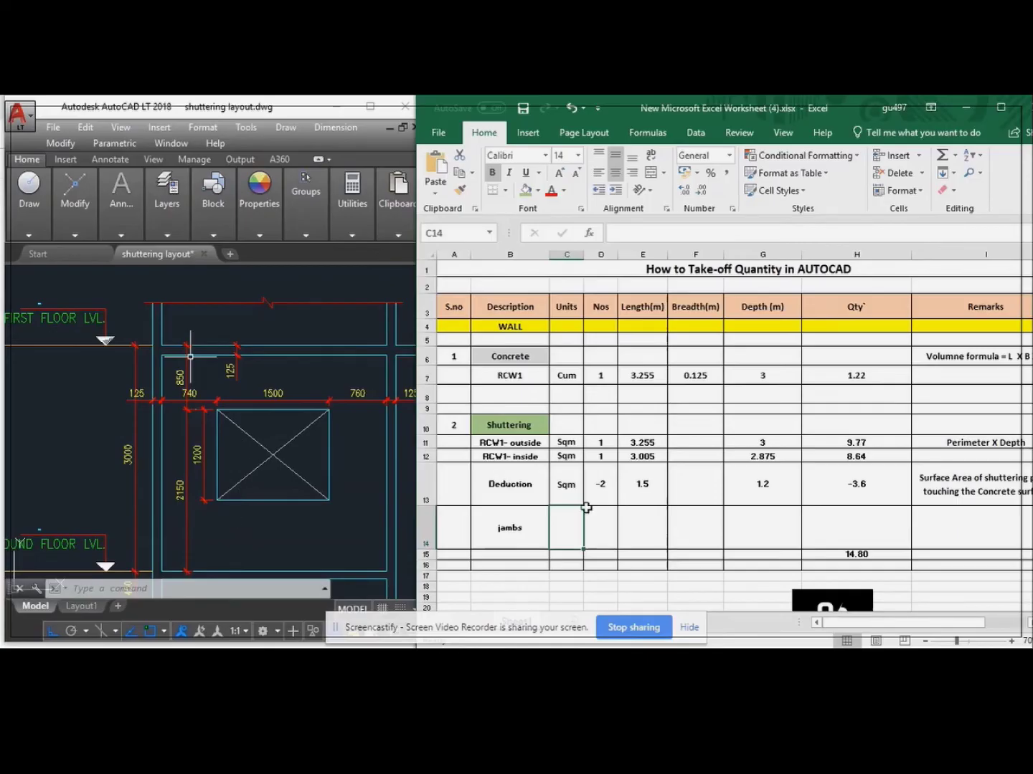
pyautogui.write('Sqm')
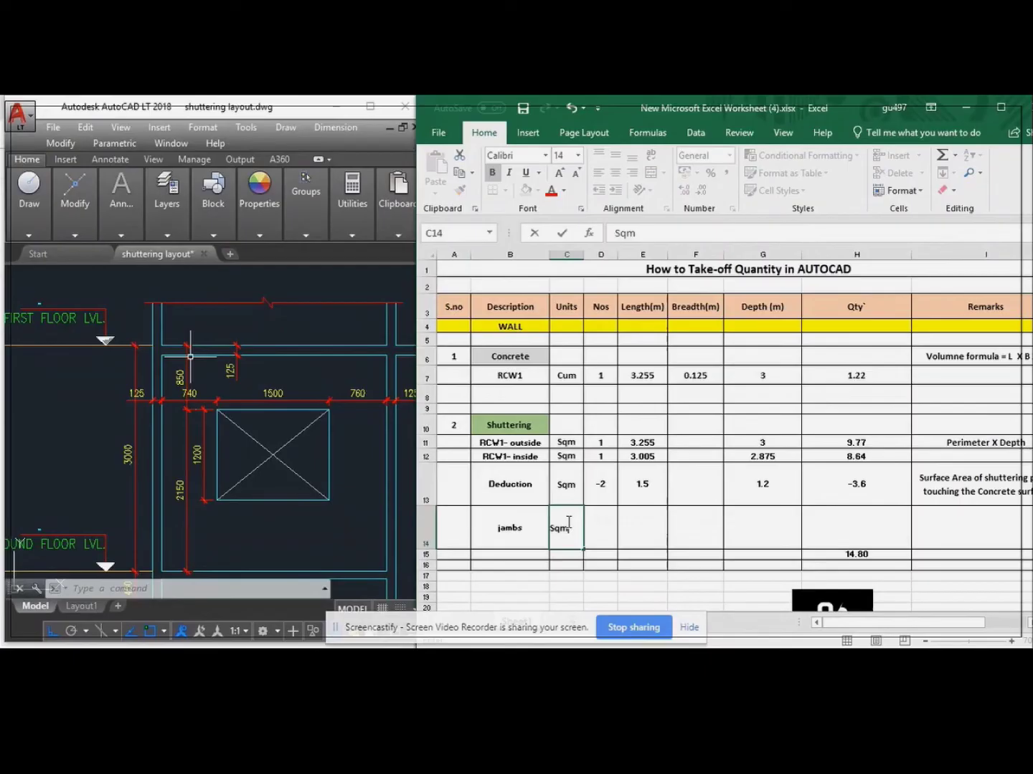
pyautogui.press('Tab')
pyautogui.write('1')
pyautogui.press('Tab')
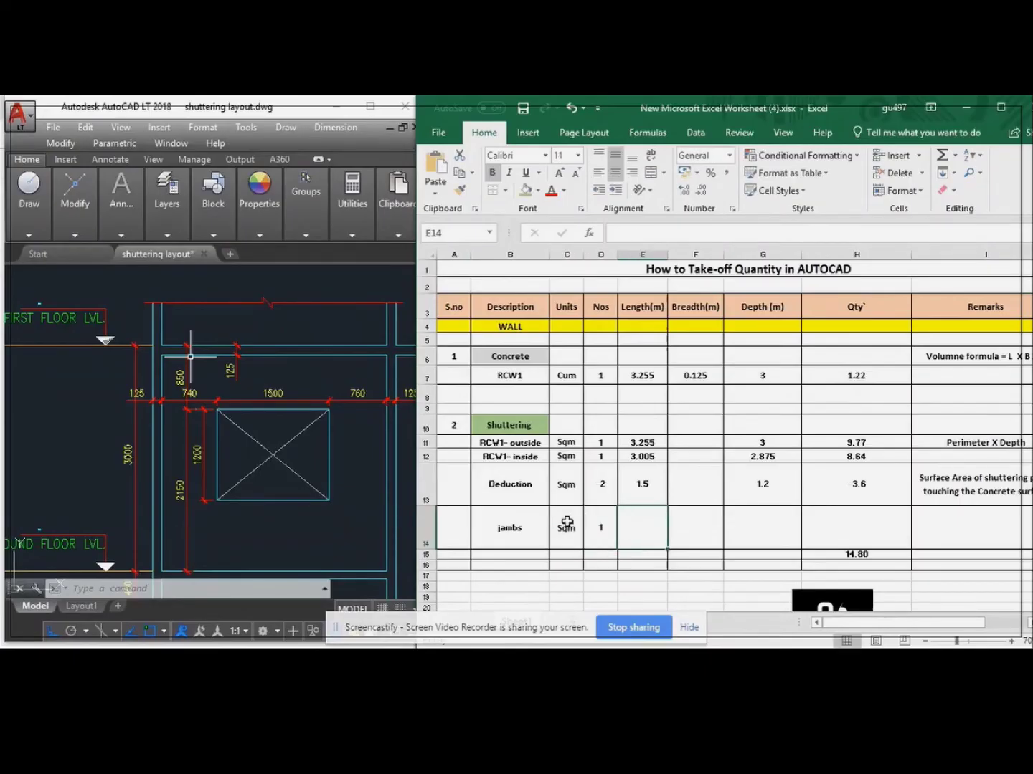
pyautogui.write('=')
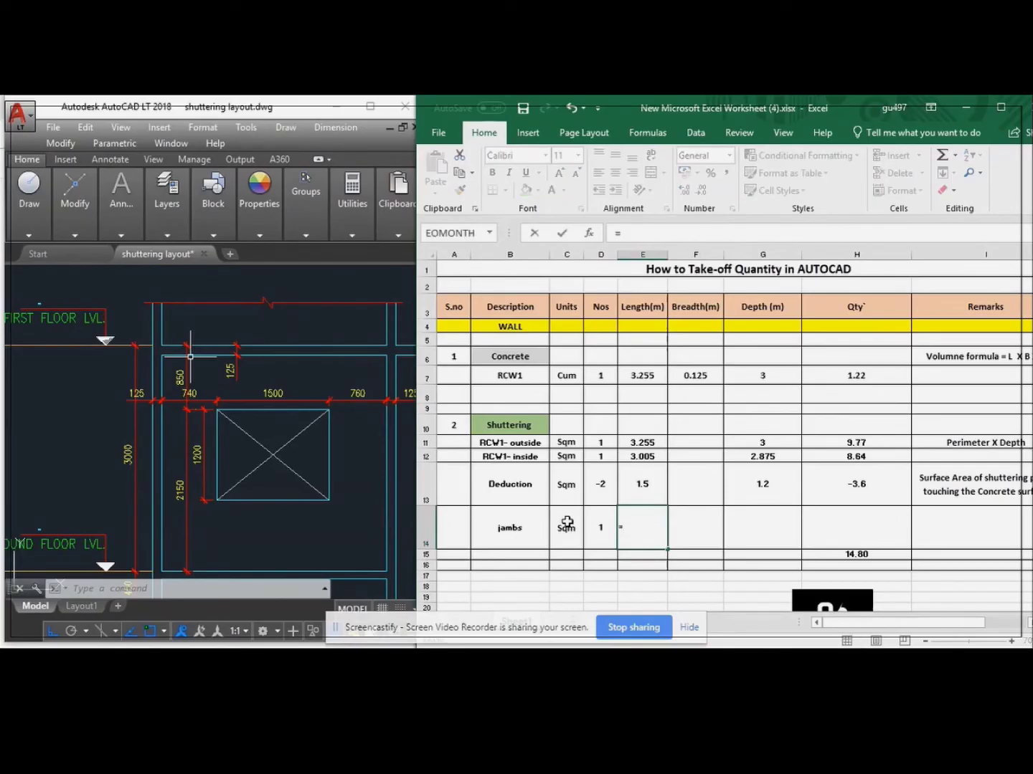
pyautogui.write('1.5+1.')
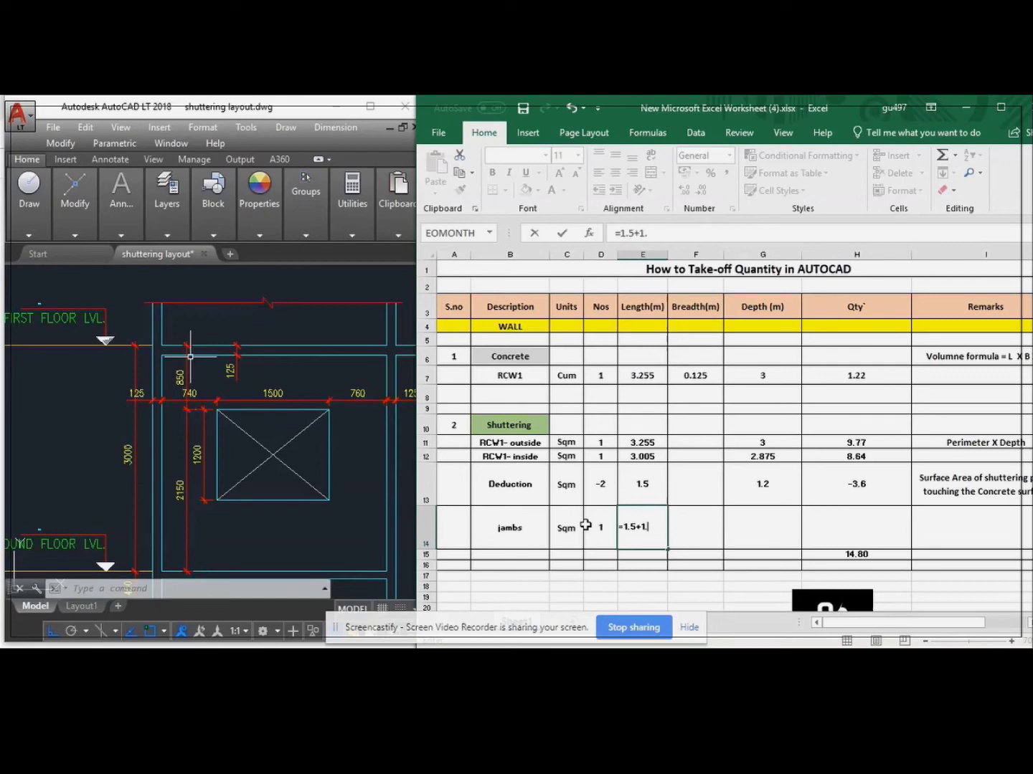
pyautogui.write('5+1.2')
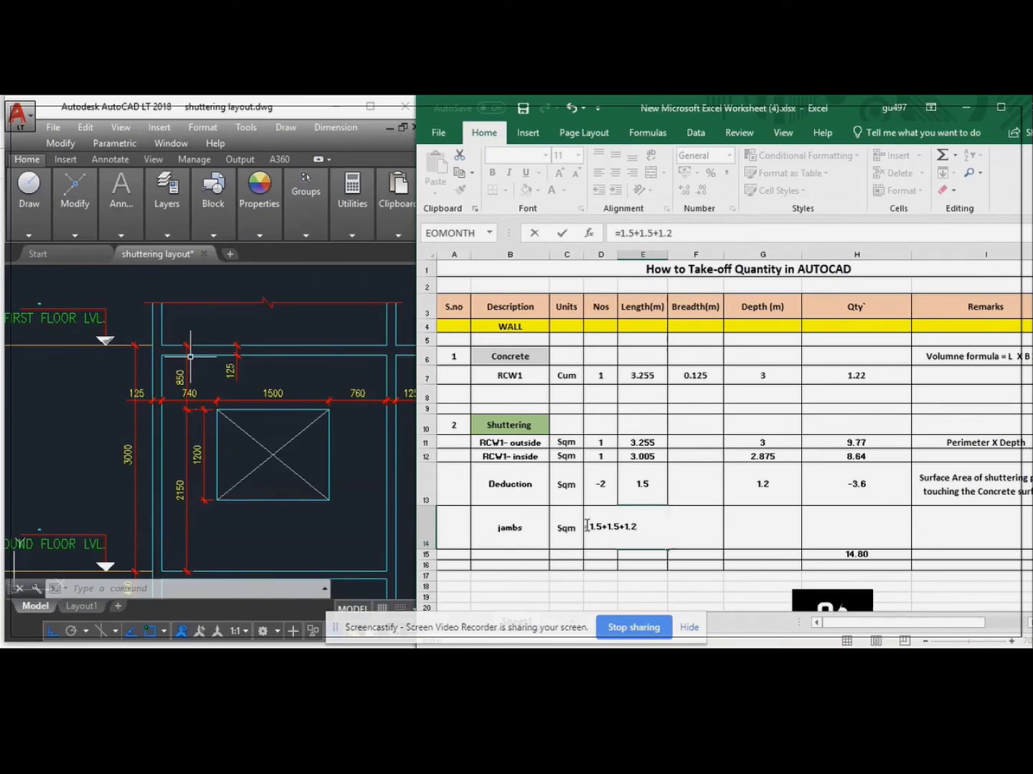
pyautogui.write('+1.2')
pyautogui.press('Tab')
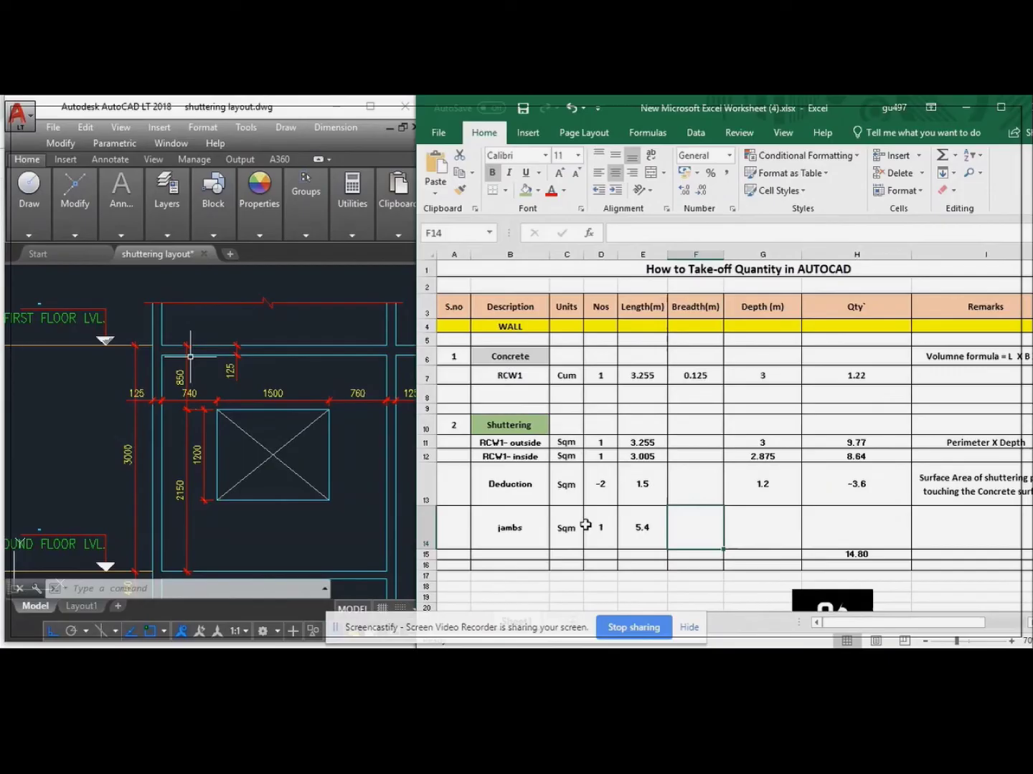
pyautogui.press('Tab')
pyautogui.write('.')
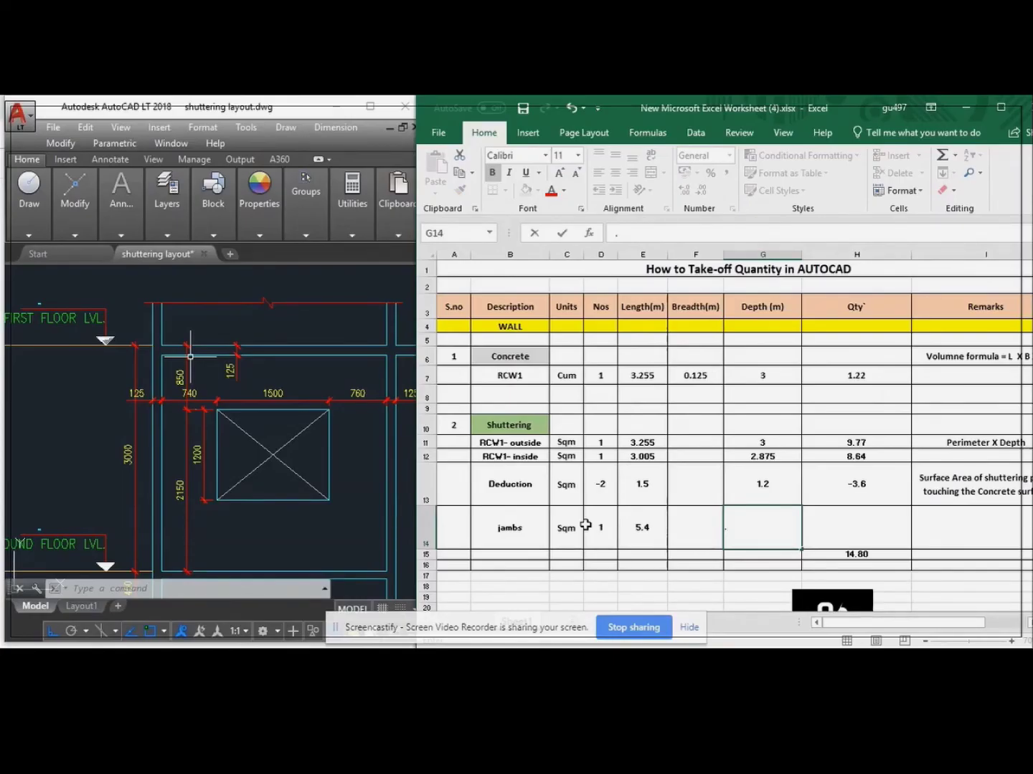
pyautogui.write('125')
pyautogui.press('Tab')
# - Enter the jambs quantity formula =D14*E14*F14 in H14, giving 0.675 sqm
pyautogui.write('=')
pyautogui.press('Left')
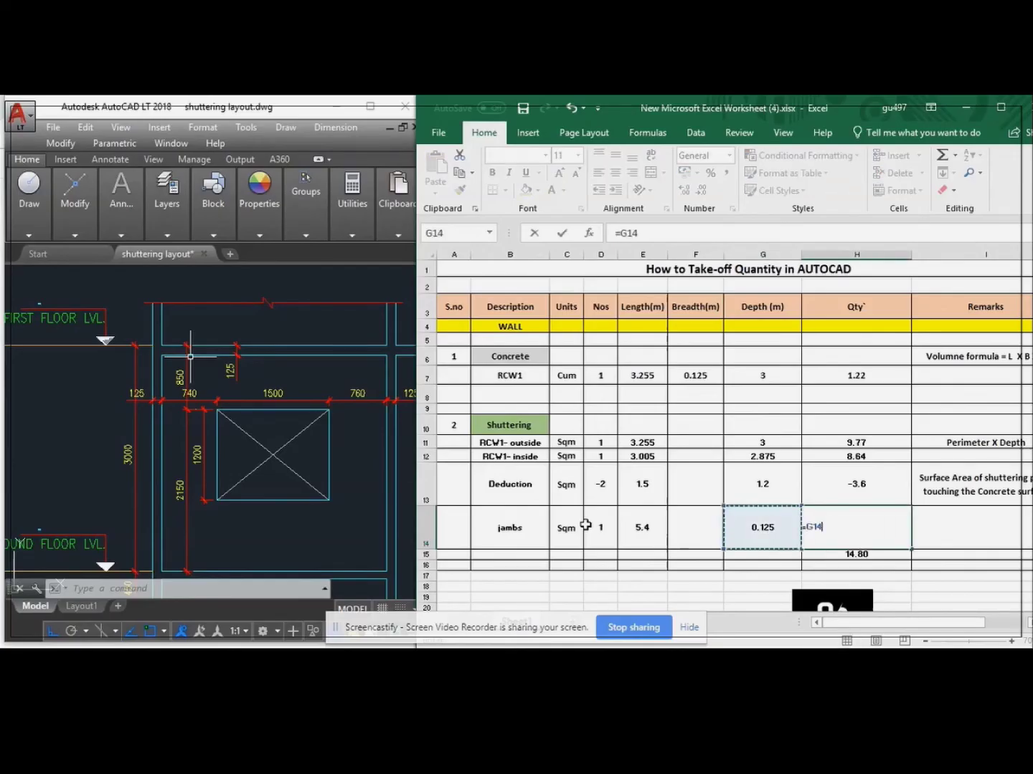
pyautogui.click(587, 528)
pyautogui.write('*')
pyautogui.press('Left')
pyautogui.press('Left')
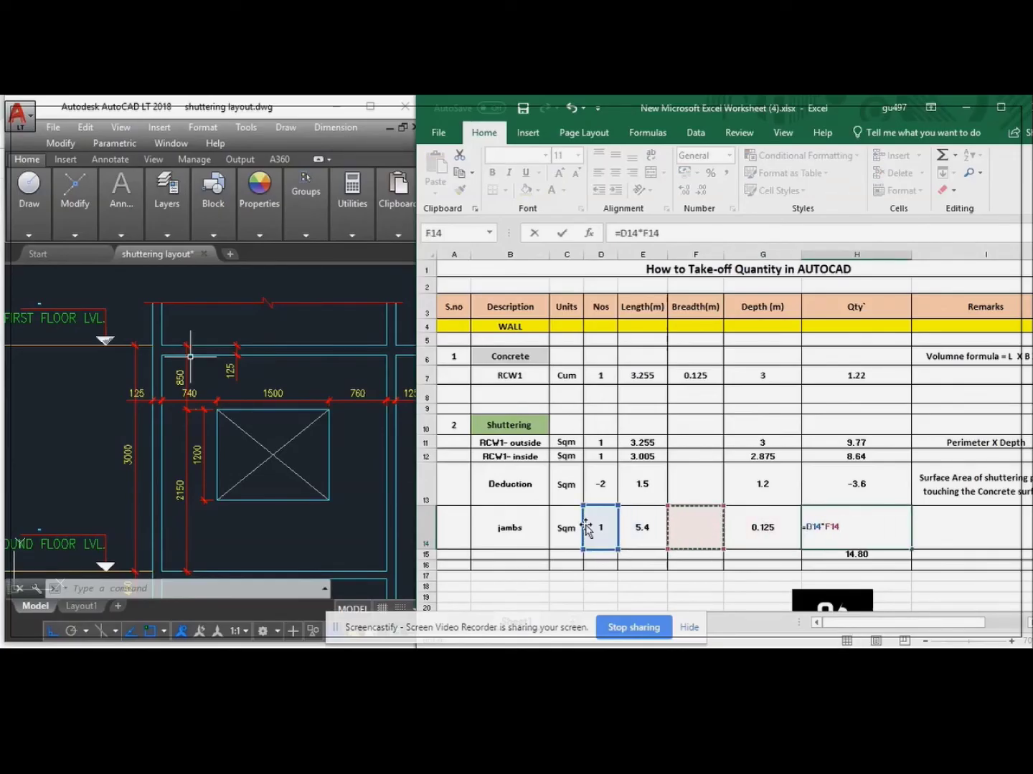
pyautogui.press('Left')
pyautogui.write('*')
pyautogui.press('Right')
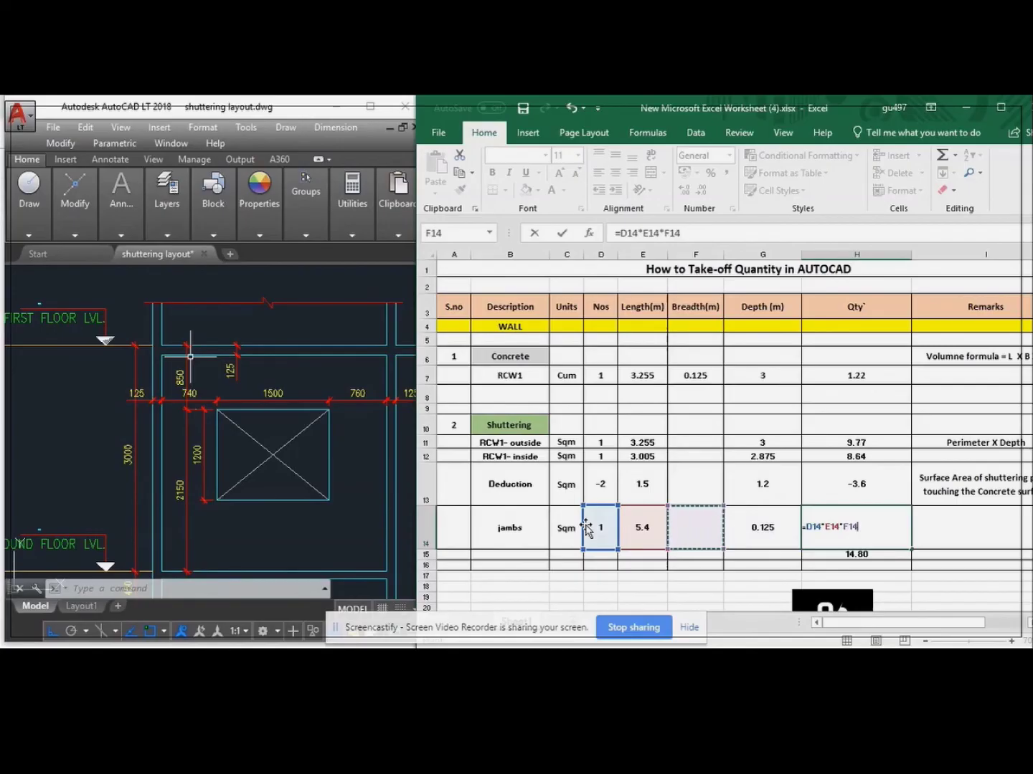
pyautogui.press('Return')
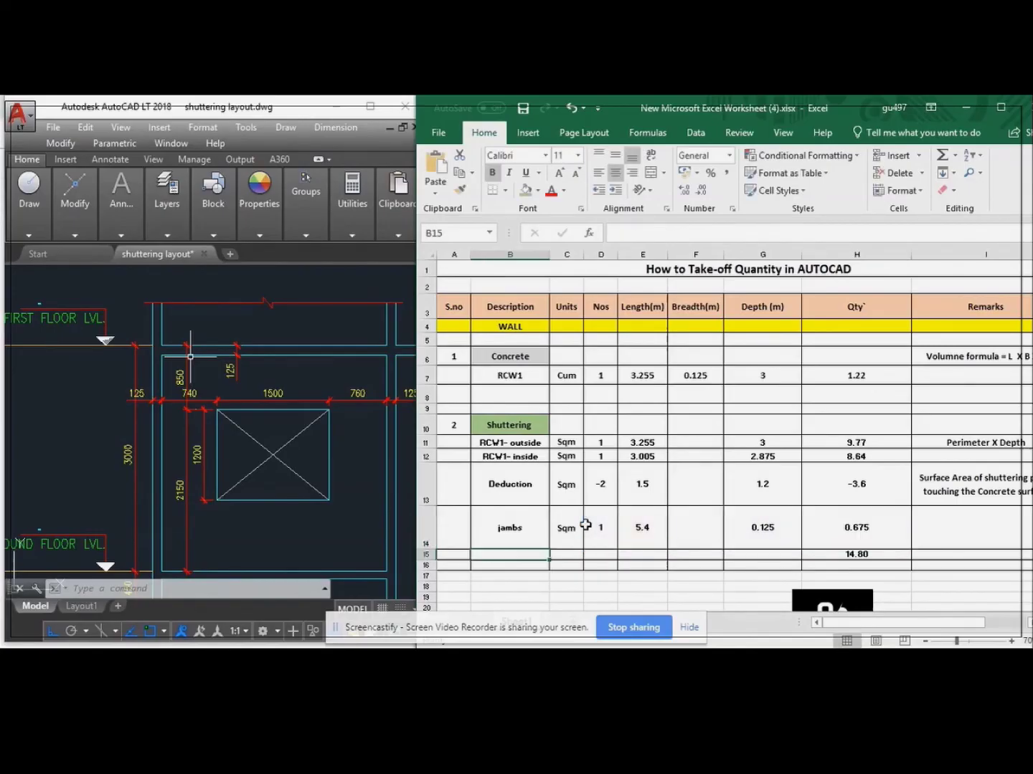
# - Extend the H15 SUM range down to H14 so the shuttering total reads 15.48
pyautogui.click(879, 555)
pyautogui.doubleClick(879, 554)
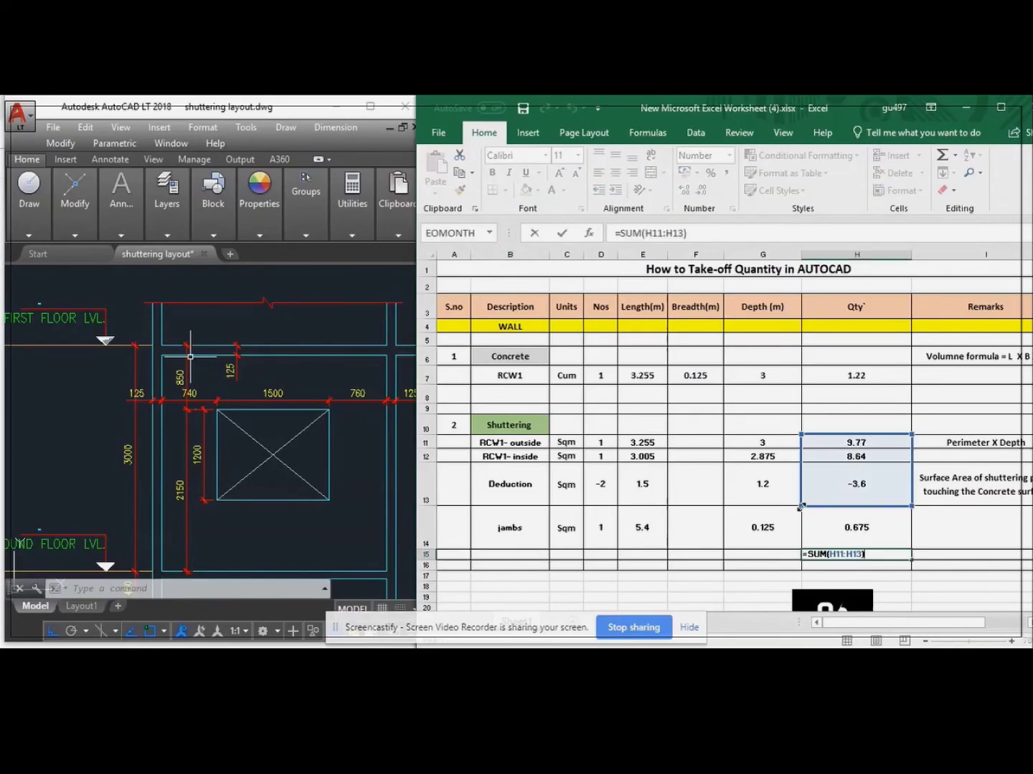
pyautogui.moveTo(801, 507); pyautogui.dragTo(801, 548)
pyautogui.press('Return')
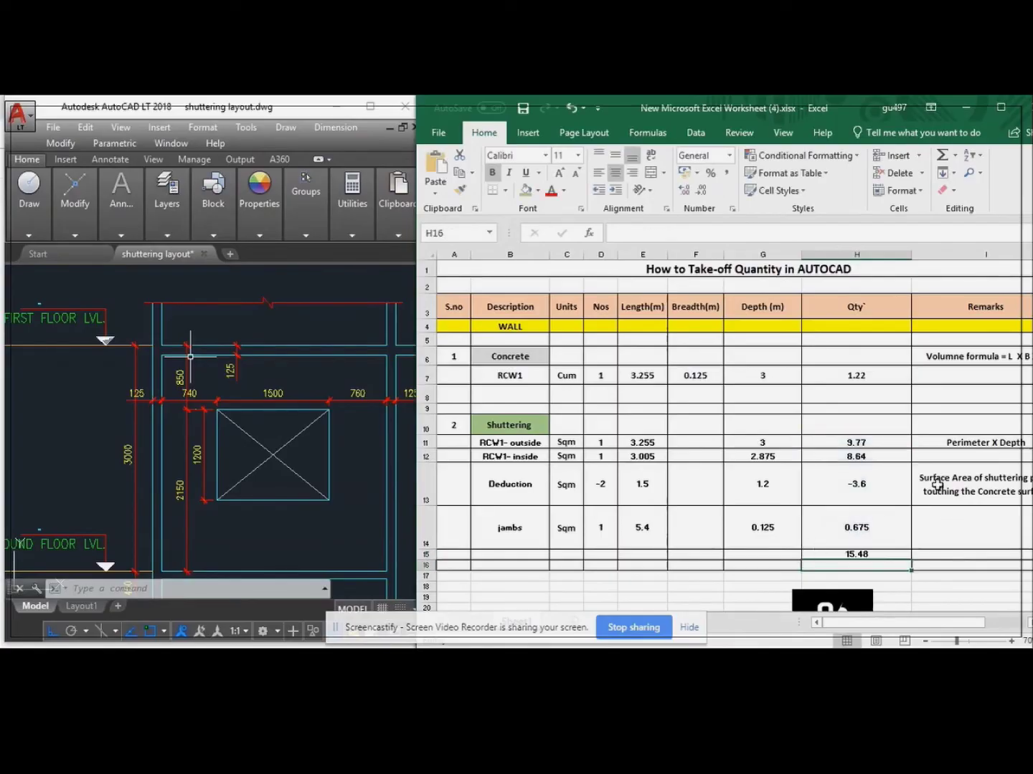